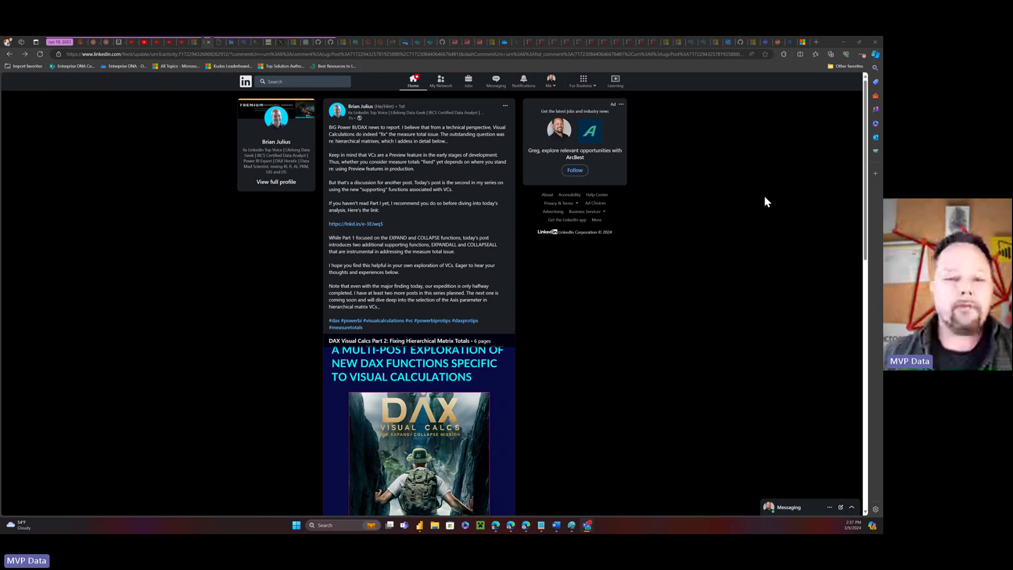
- Switch to Power BI Desktop, select the matrix visual and view the formula of Measure
{"action": "left_click", "coordinate": [843, 45]}
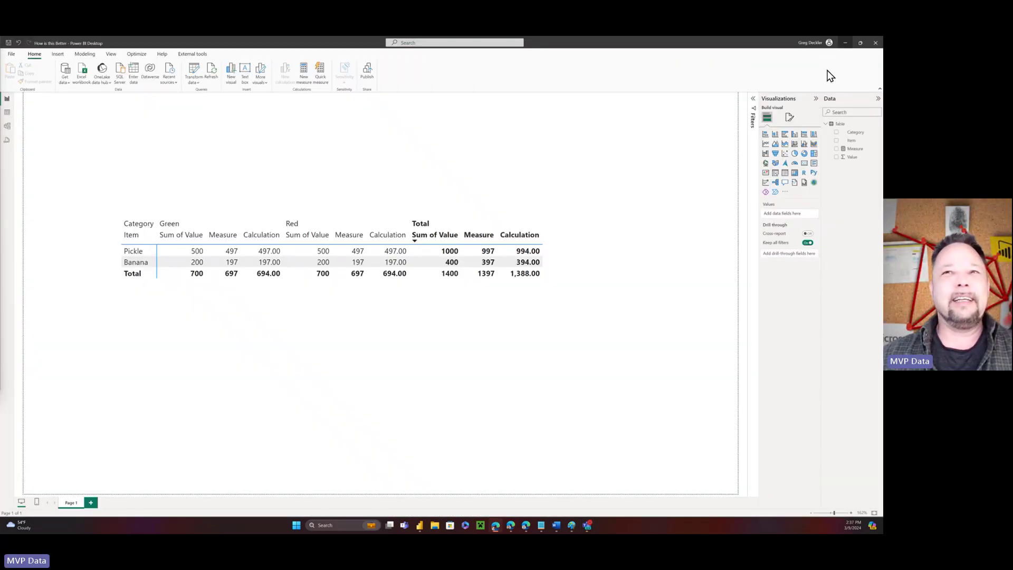
{"action": "left_click", "coordinate": [576, 222]}
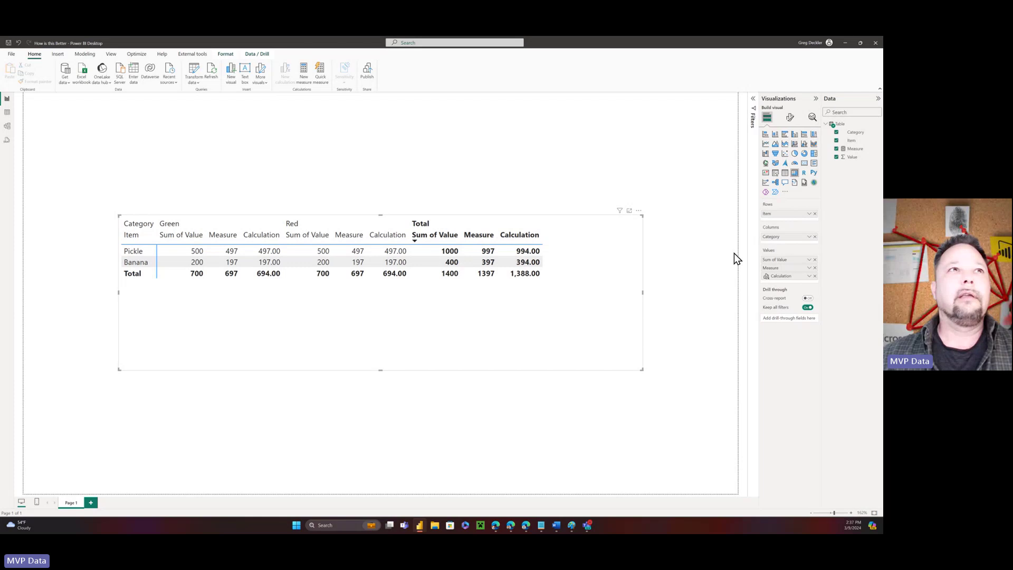
{"action": "right_click", "coordinate": [785, 282]}
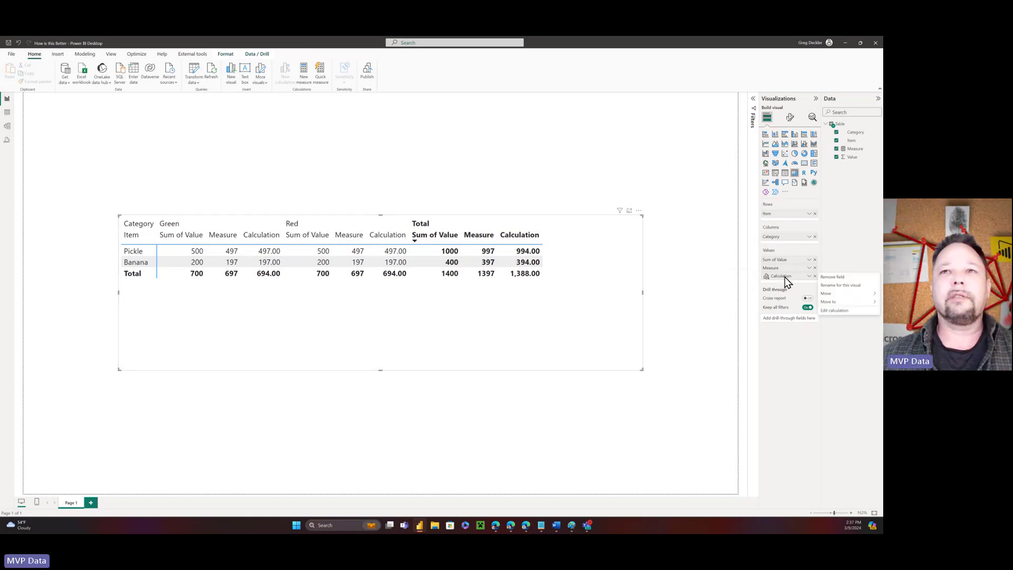
{"action": "left_click", "coordinate": [592, 287]}
{"action": "left_click", "coordinate": [847, 151]}
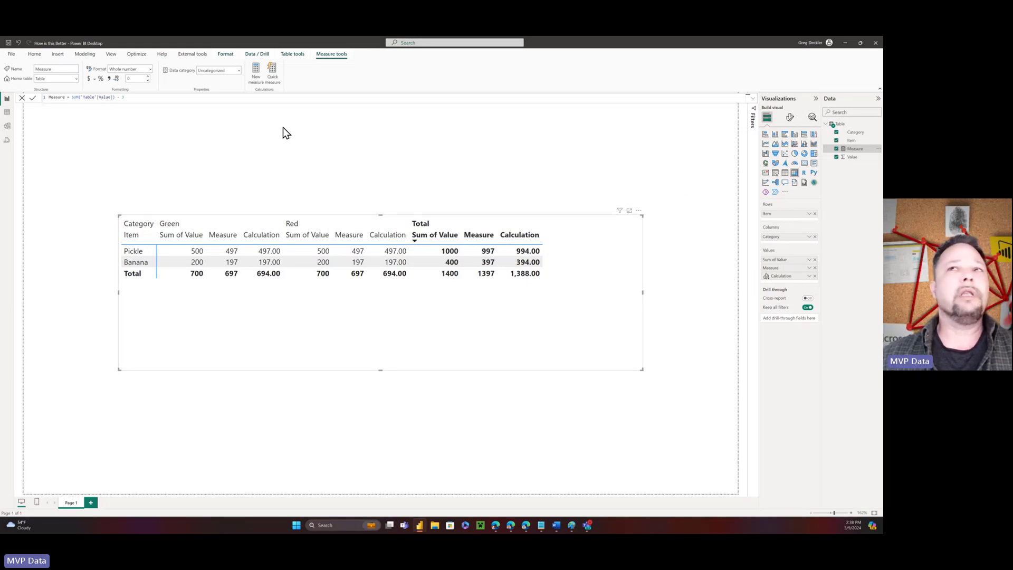
- Open the matrix's Calculation for editing to view its EXPANDALL formula and return to the report
{"action": "right_click", "coordinate": [780, 276]}
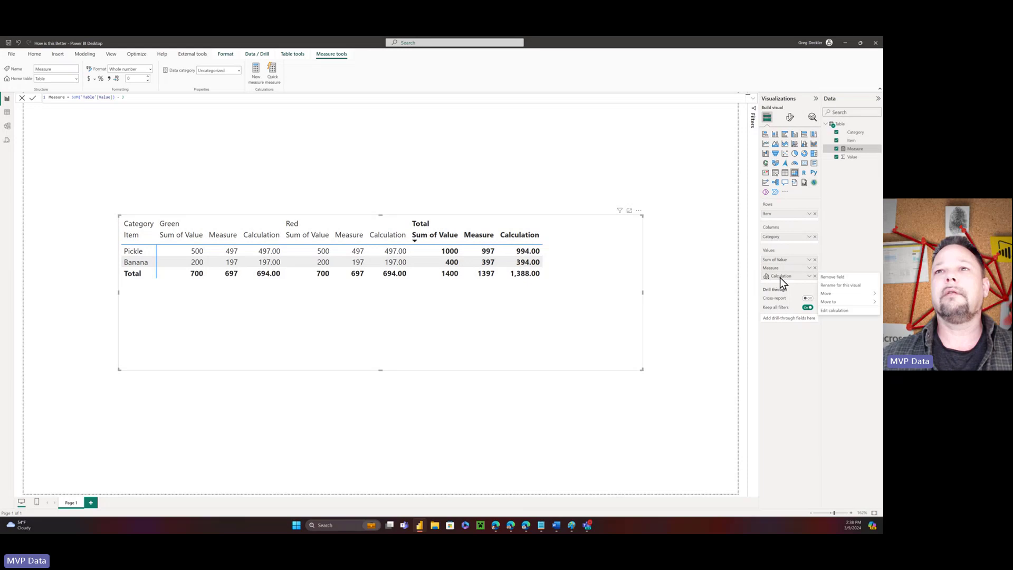
{"action": "left_click", "coordinate": [822, 311]}
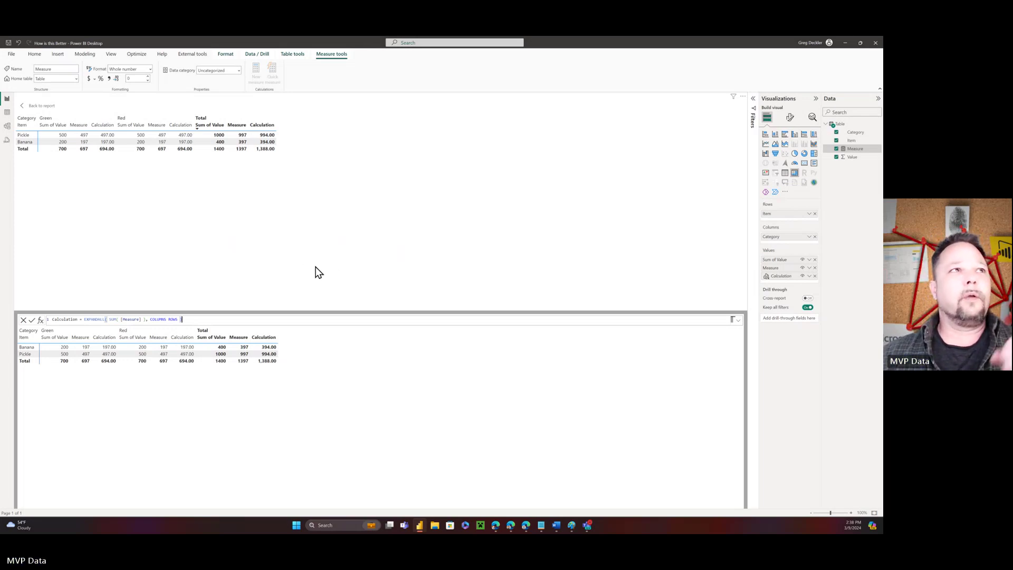
{"action": "left_click", "coordinate": [43, 106]}
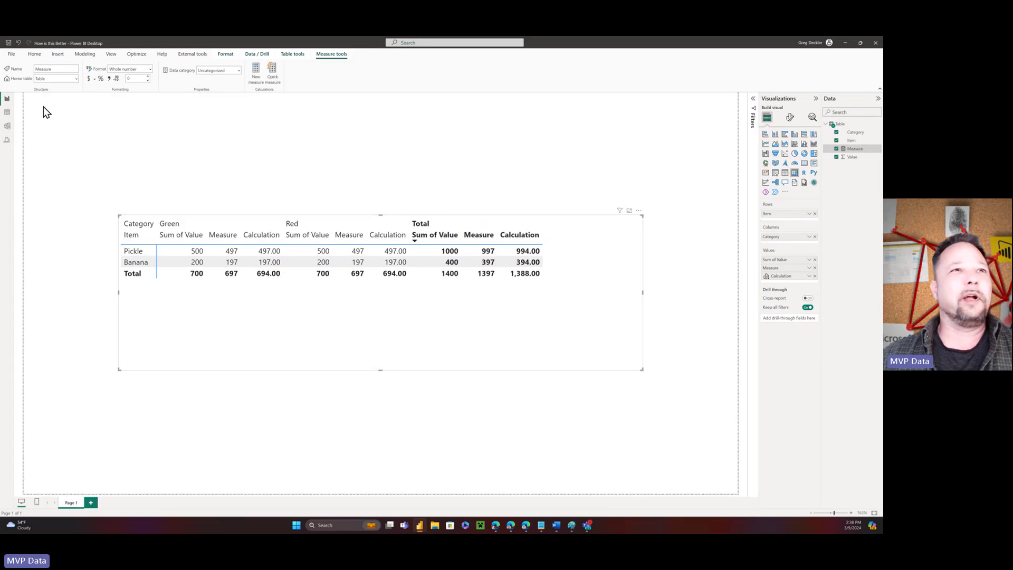
- Try showing the matrix visual as a table, a clustered bar chart and a stacked column chart
{"action": "left_click", "coordinate": [785, 175]}
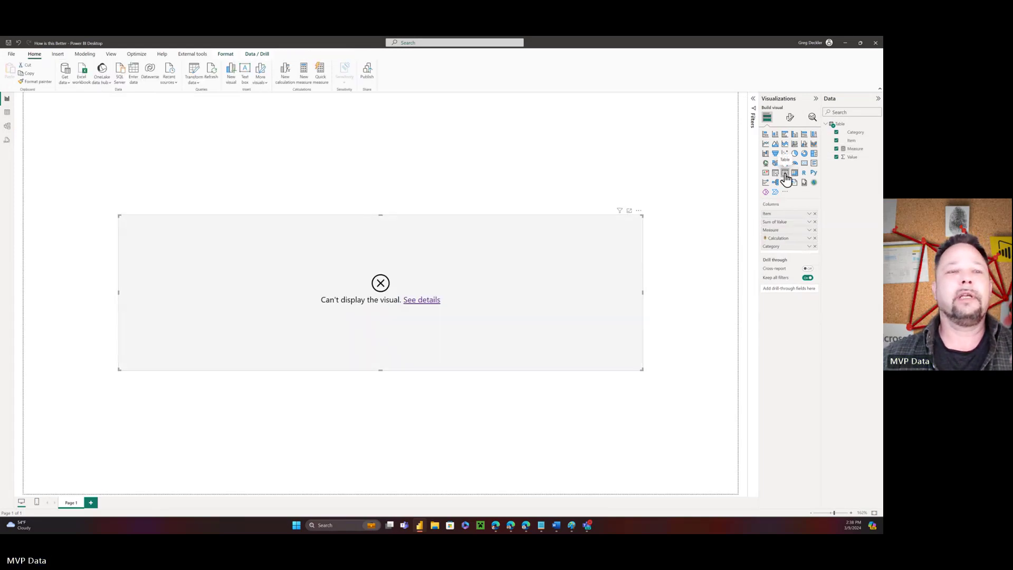
{"action": "right_click", "coordinate": [791, 241]}
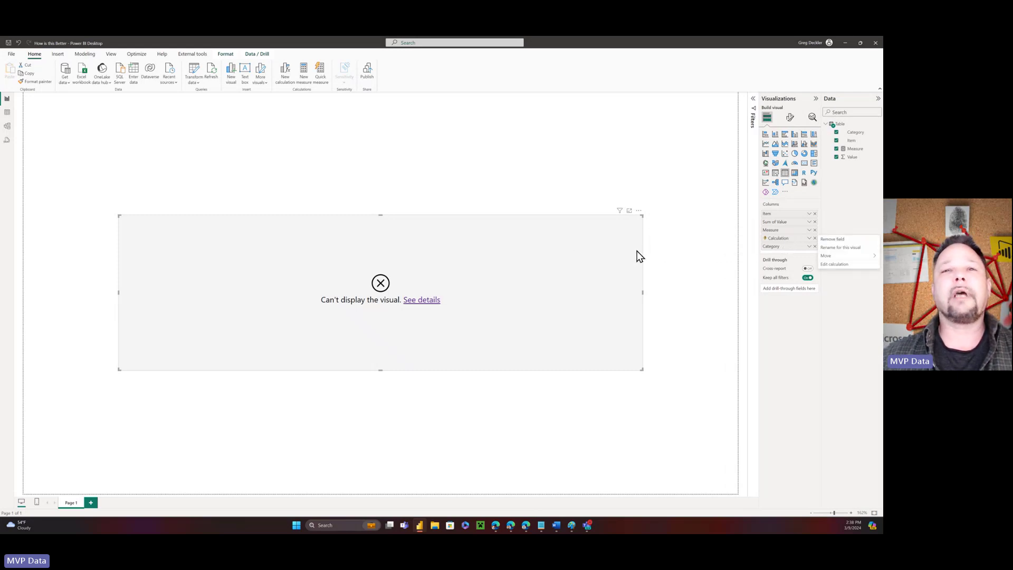
{"action": "left_click", "coordinate": [785, 135]}
{"action": "left_click", "coordinate": [775, 134]}
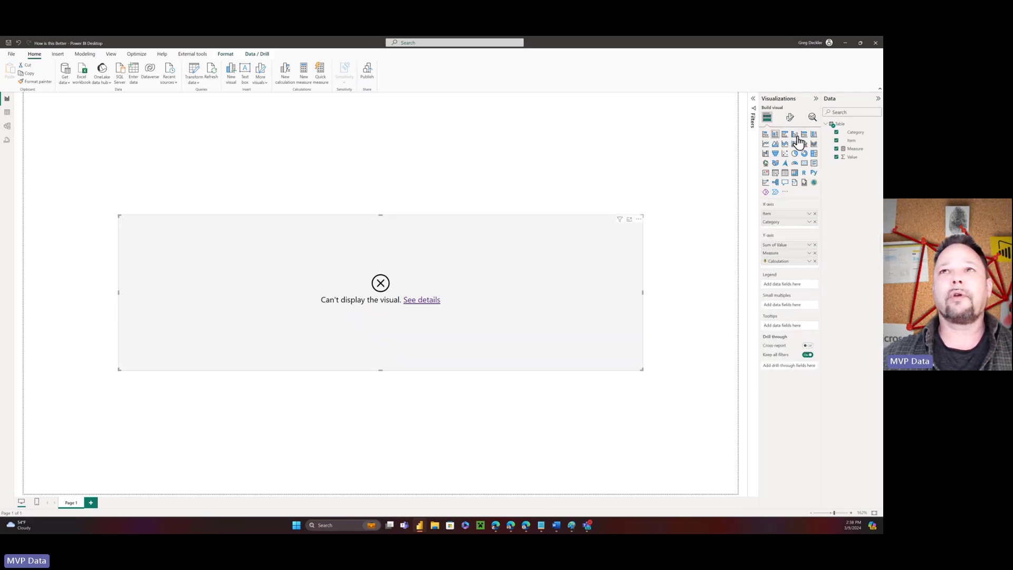
- Convert the visual to a 100% stacked bar chart, then try a pie chart but cancel removing the visual calculations
{"action": "left_click", "coordinate": [803, 135]}
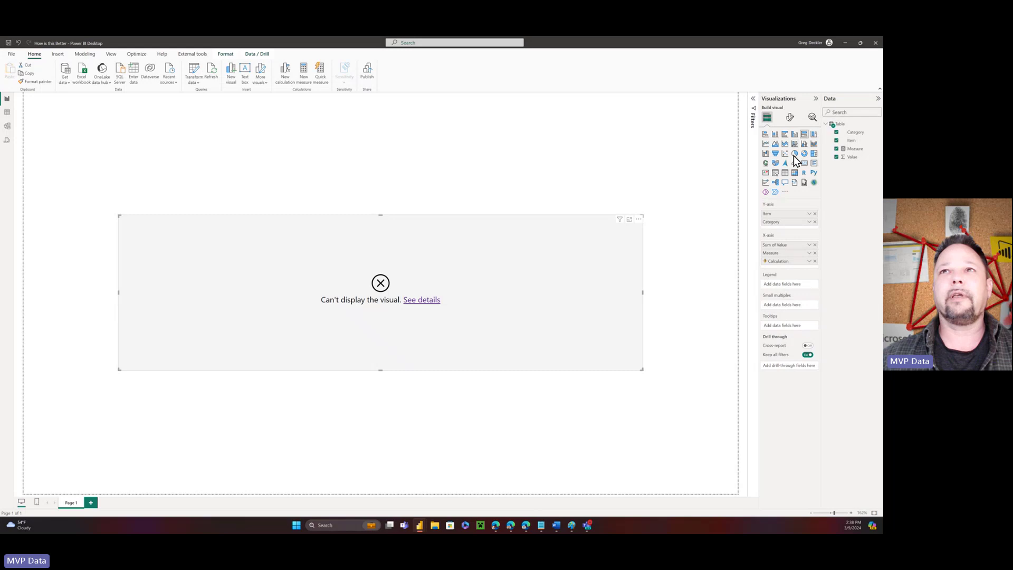
{"action": "left_click", "coordinate": [795, 154]}
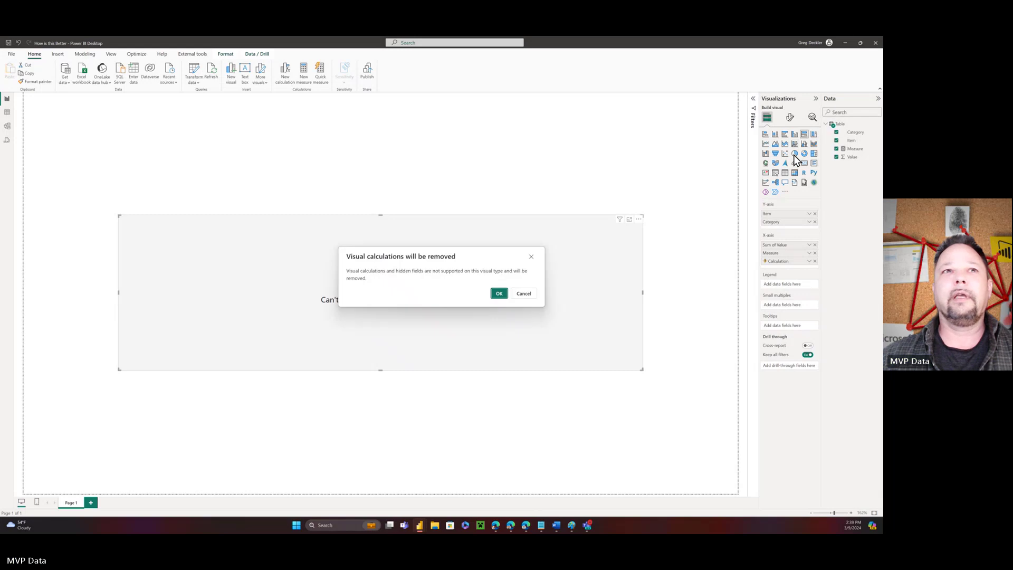
{"action": "left_click", "coordinate": [524, 294]}
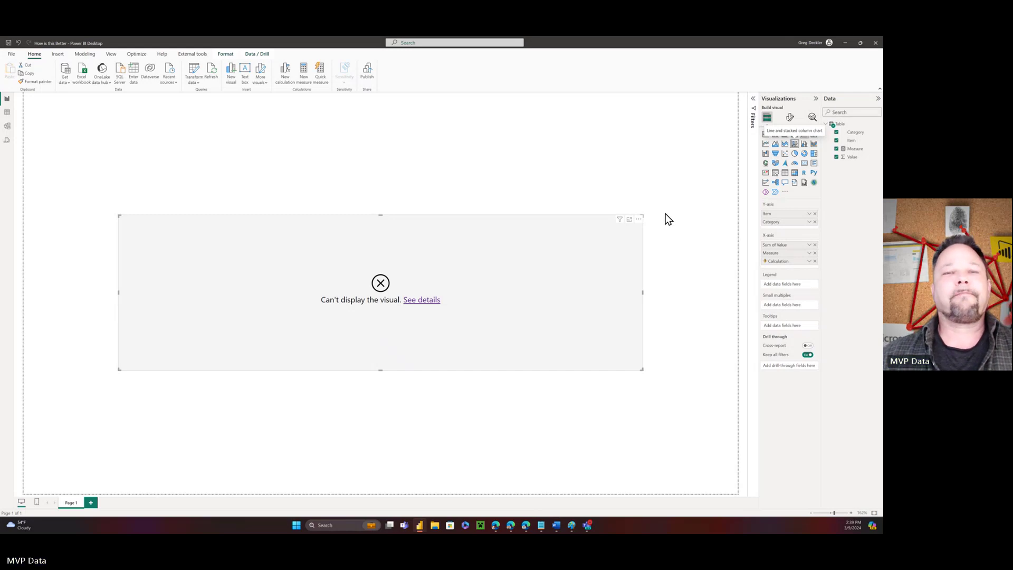
- In DAX query view, replace the sample TOPN expression with INFO.ANNOTATIONS(), run the query and look through its results
{"action": "left_click", "coordinate": [9, 142]}
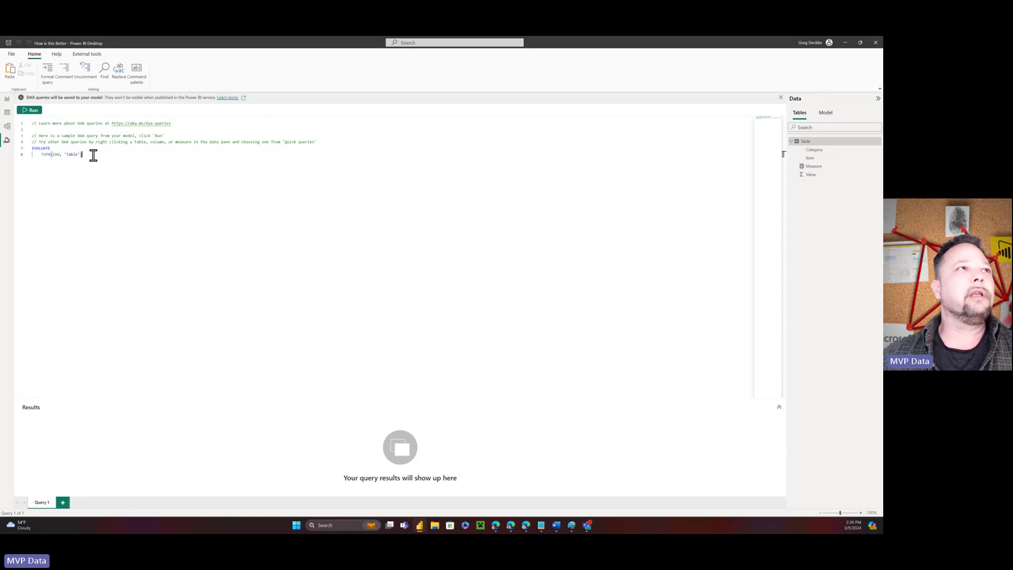
{"action": "left_click_drag", "start_coordinate": [90, 153], "coordinate": [41, 154]}
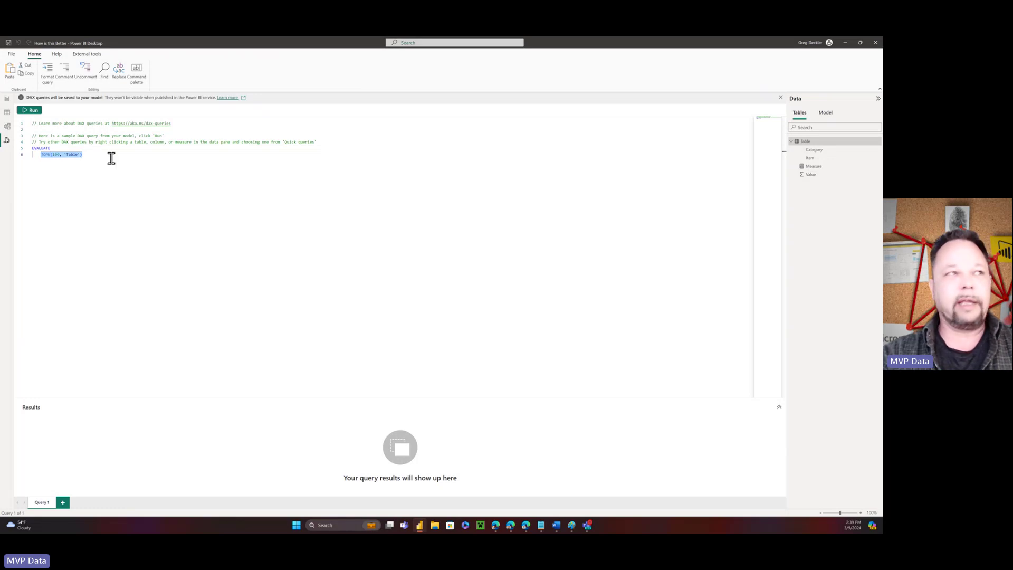
{"action": "type", "text": "IN"}
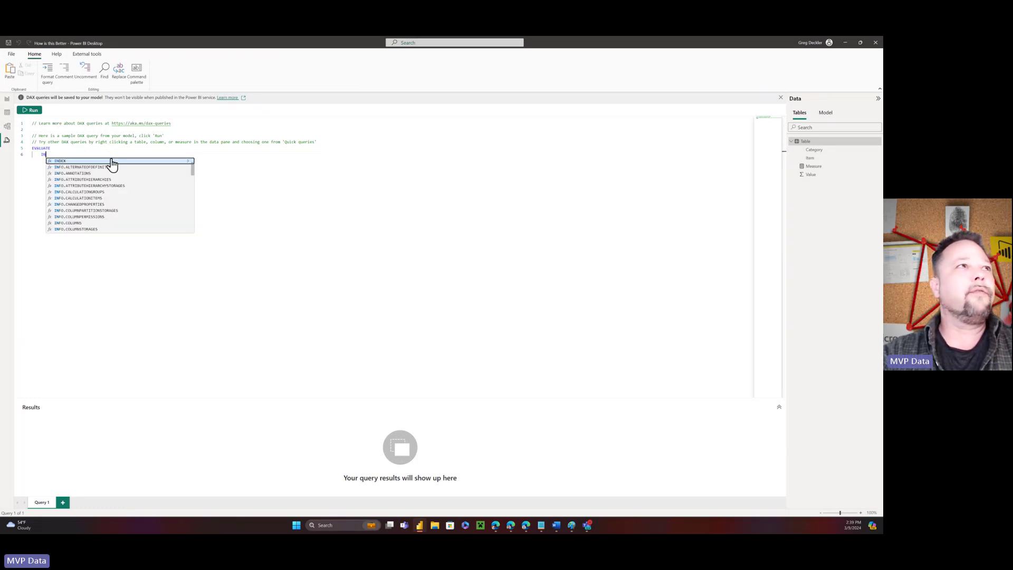
{"action": "type", "text": "FO.AN"}
{"action": "left_click", "coordinate": [111, 159]}
{"action": "key", "text": "Return"}
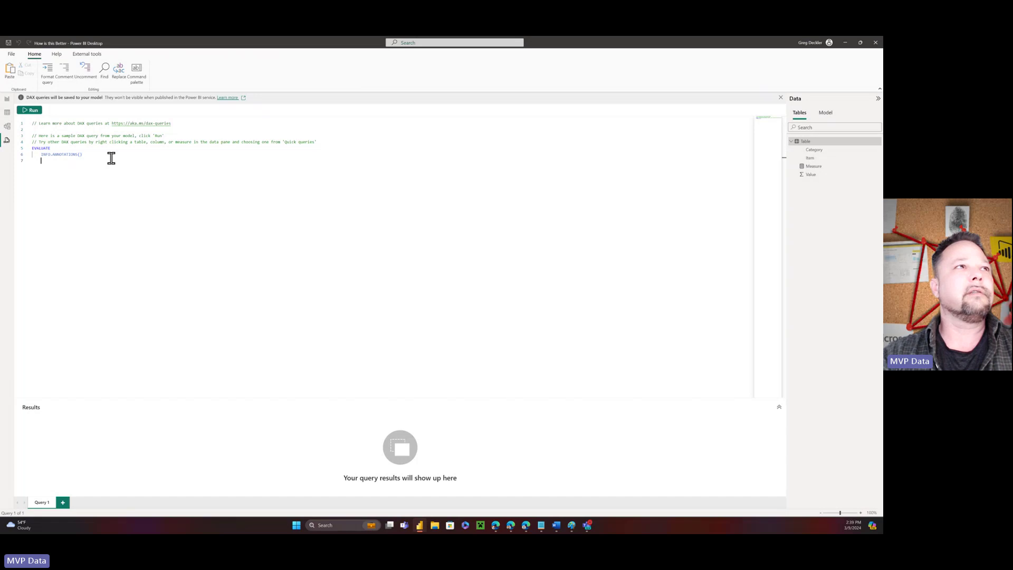
{"action": "left_click", "coordinate": [33, 111]}
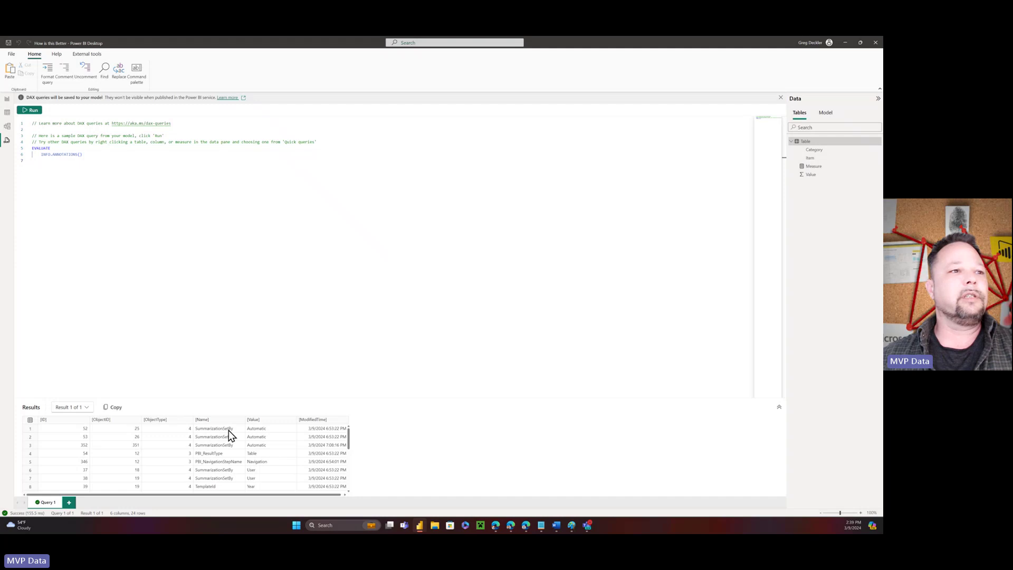
{"action": "scroll", "coordinate": [229, 429], "scroll_direction": "down", "scroll_amount": 5}
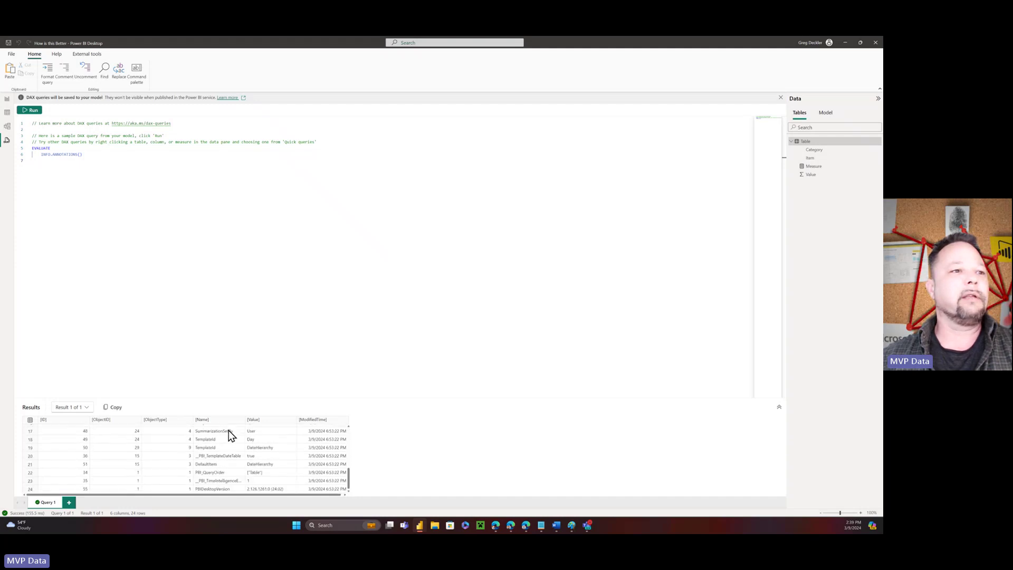
{"action": "scroll", "coordinate": [229, 430], "scroll_direction": "up", "scroll_amount": 5}
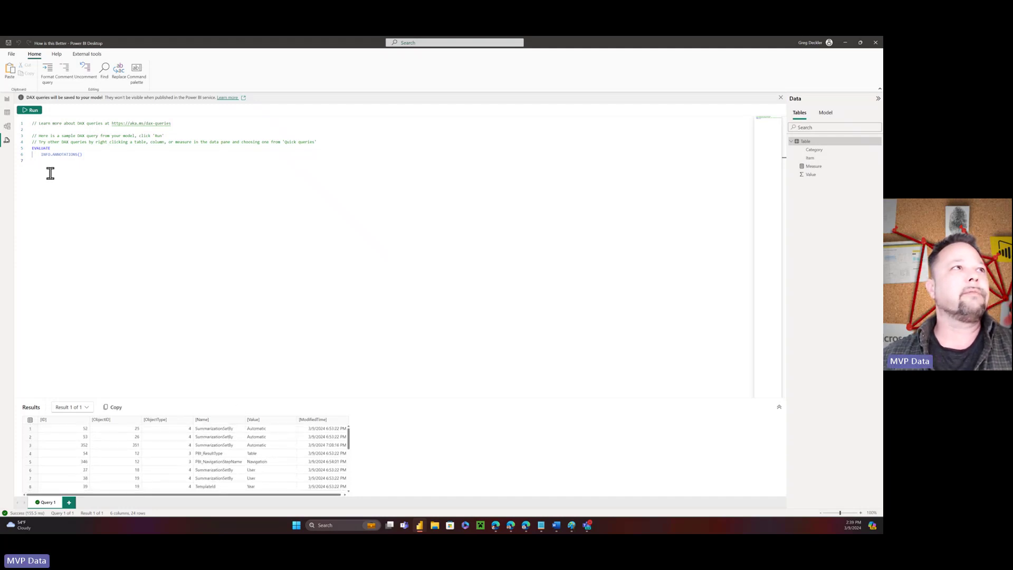
- Return to the report and create a new measure in Table defined as INFO.ANNOTATIONS()
{"action": "left_click", "coordinate": [7, 98]}
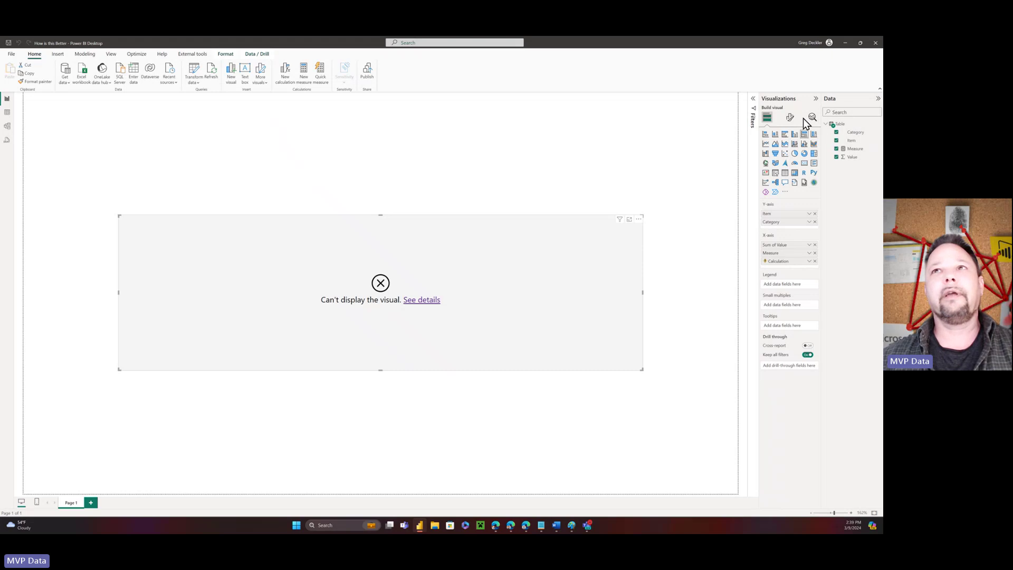
{"action": "right_click", "coordinate": [841, 129]}
{"action": "left_click", "coordinate": [814, 140]}
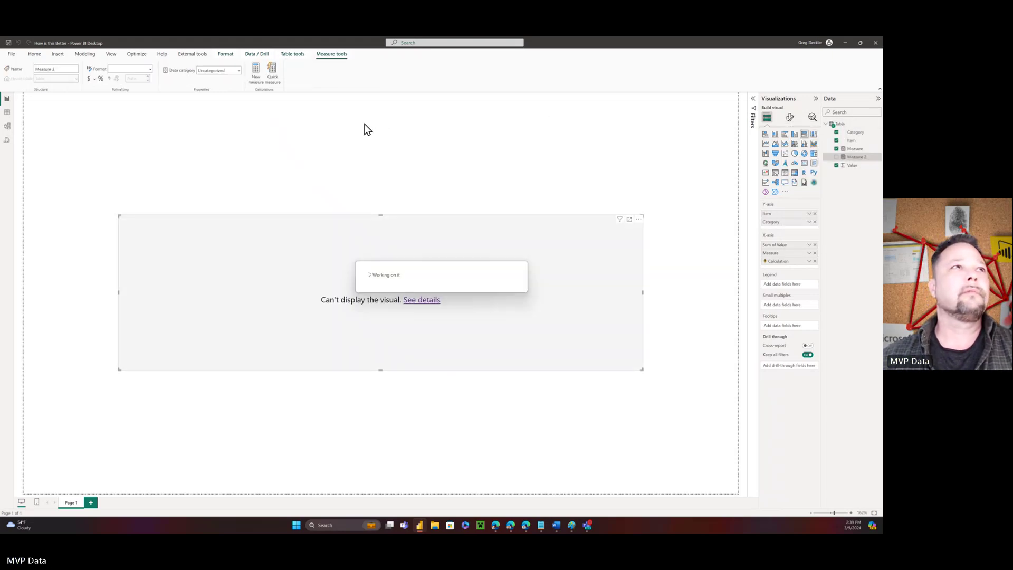
{"action": "left_click", "coordinate": [219, 96]}
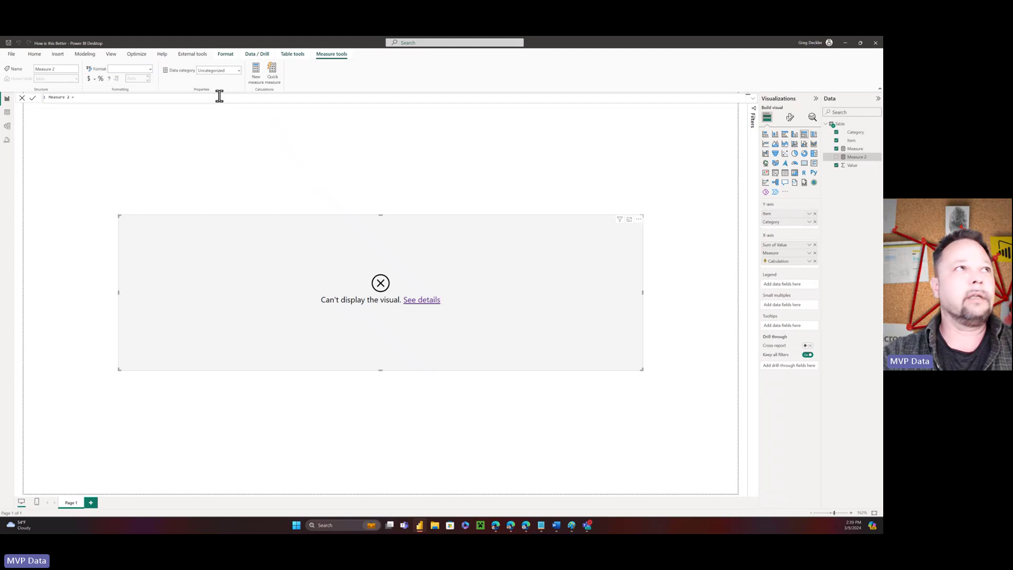
{"action": "type", "text": "INFO.ANNOTATIONS()"}
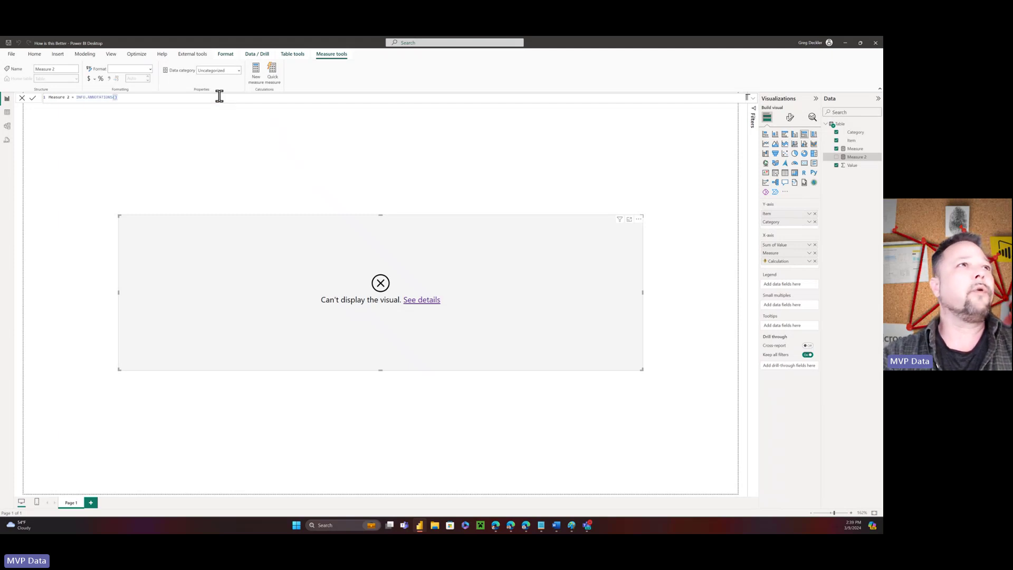
{"action": "key", "text": "Return"}
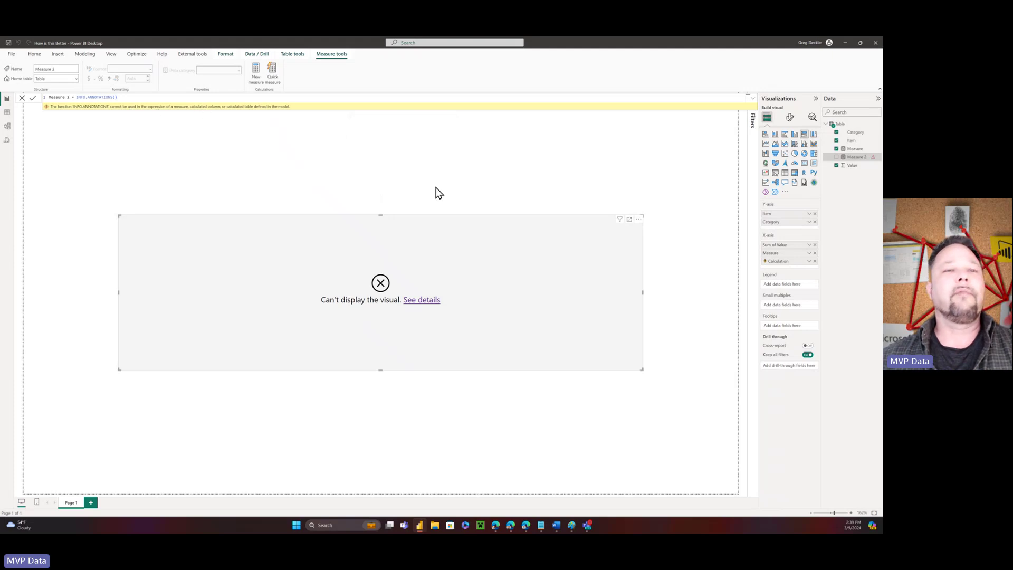
- Open the chart's Calculation for editing and copy its whole EXPANDALL expression without the name
{"action": "right_click", "coordinate": [792, 261]}
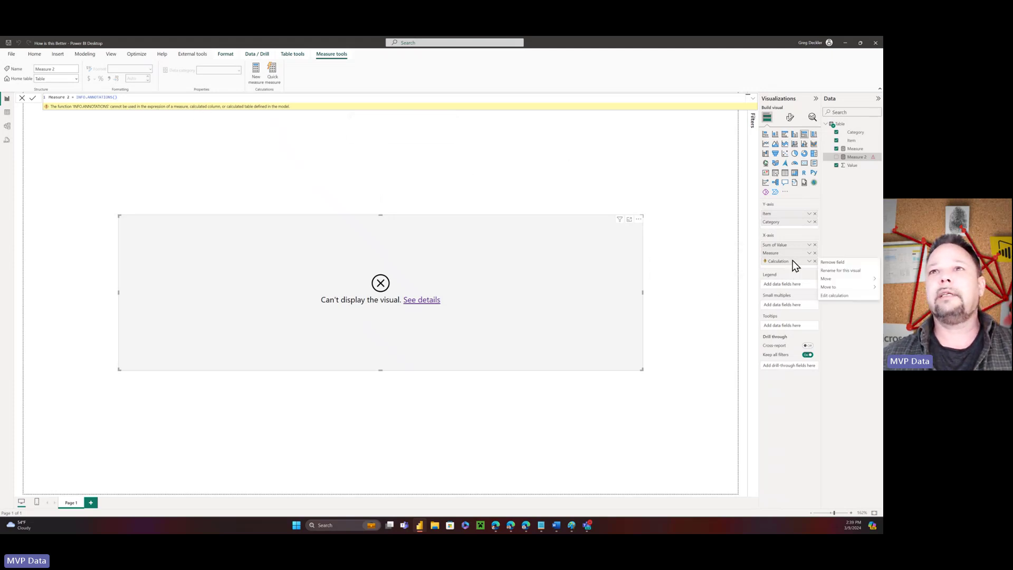
{"action": "left_click", "coordinate": [834, 295]}
{"action": "triple_click", "coordinate": [198, 322]}
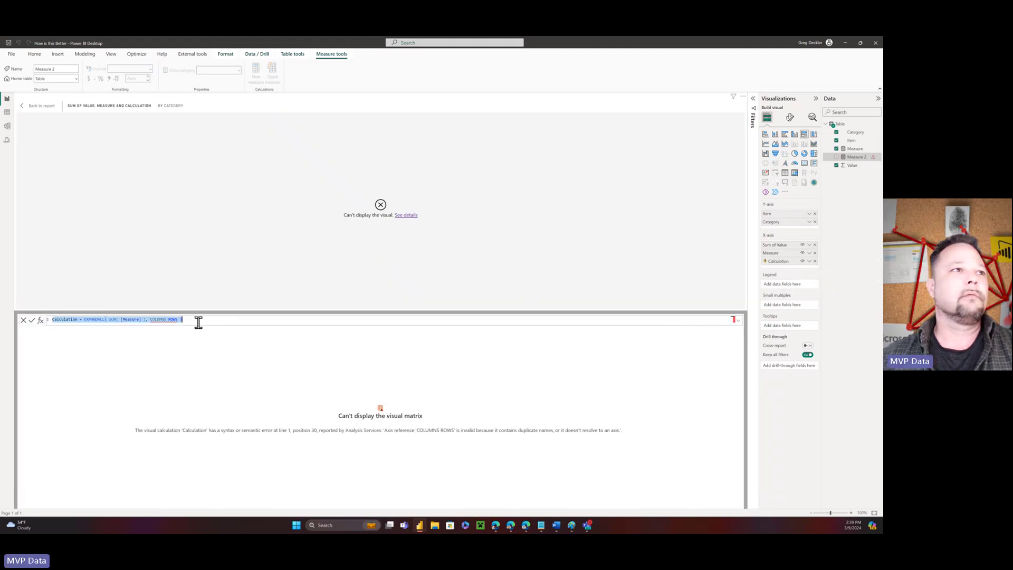
{"action": "left_click_drag", "start_coordinate": [200, 322], "coordinate": [83, 320]}
{"action": "key", "text": "ctrl+c"}
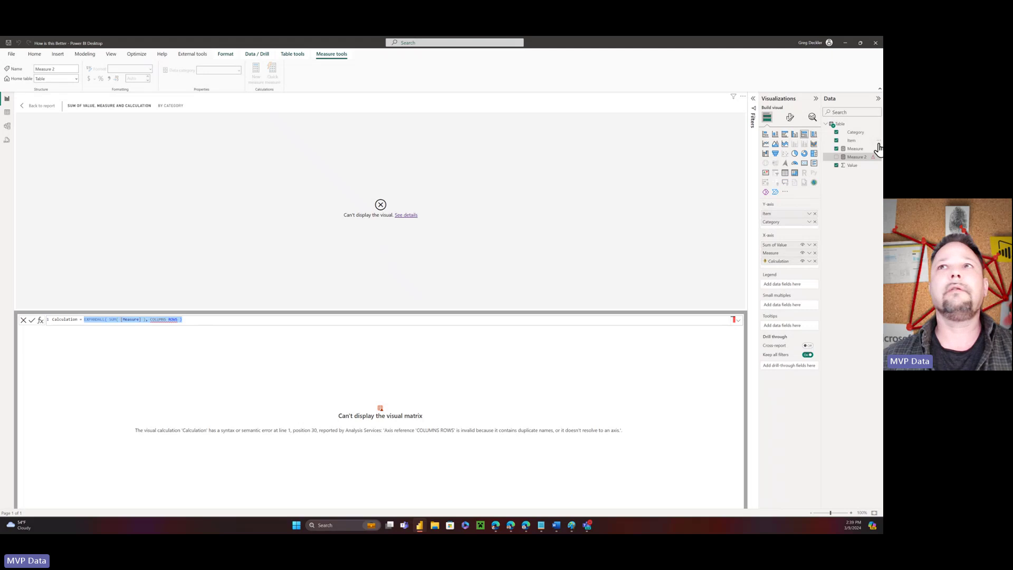
- Return to the report and replace the INFO.ANNOTATIONS() expression of Measure 2 with the copied EXPANDALL expression
{"action": "left_click", "coordinate": [861, 158]}
{"action": "left_click", "coordinate": [852, 165]}
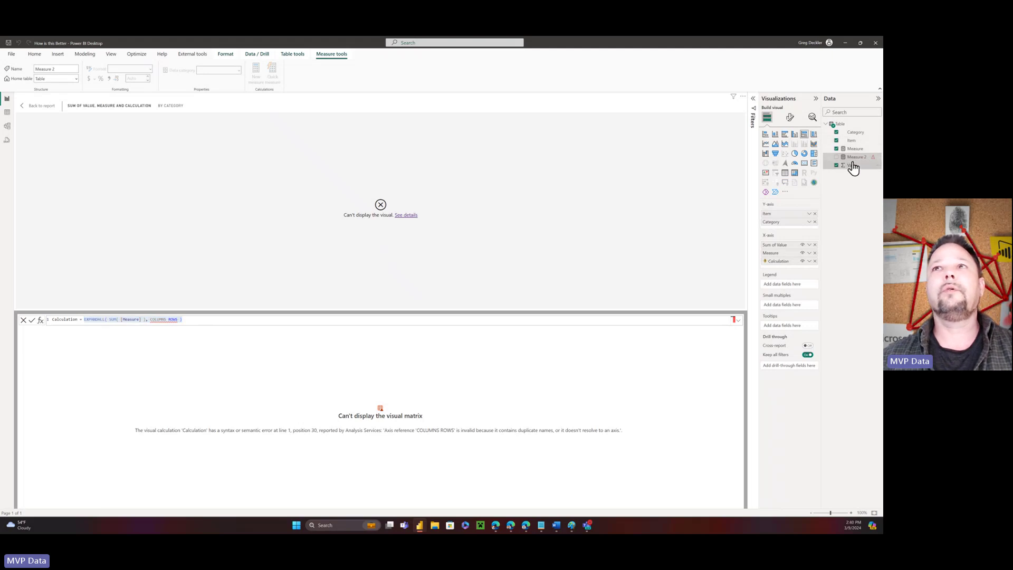
{"action": "left_click", "coordinate": [25, 112]}
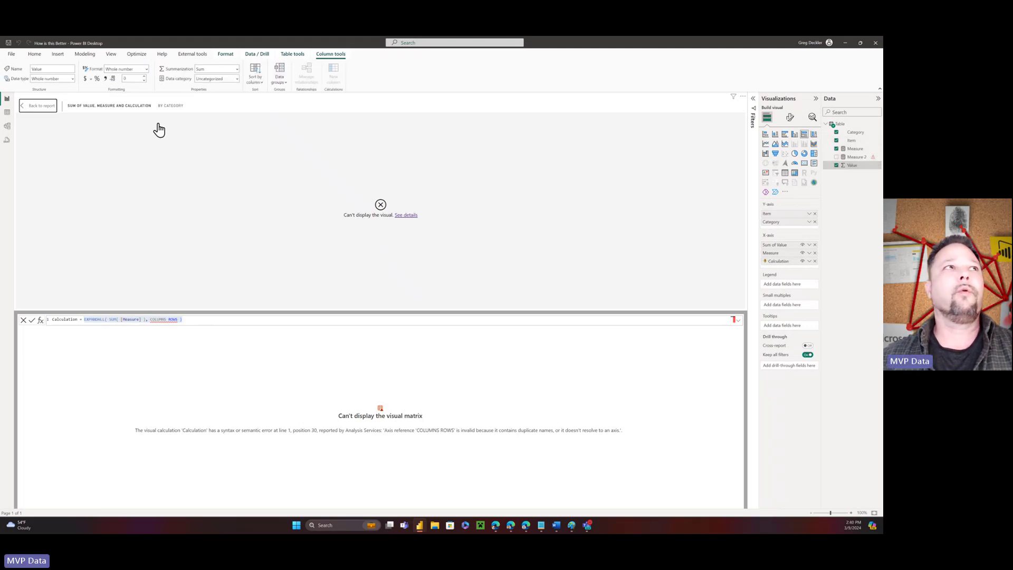
{"action": "left_click", "coordinate": [855, 157]}
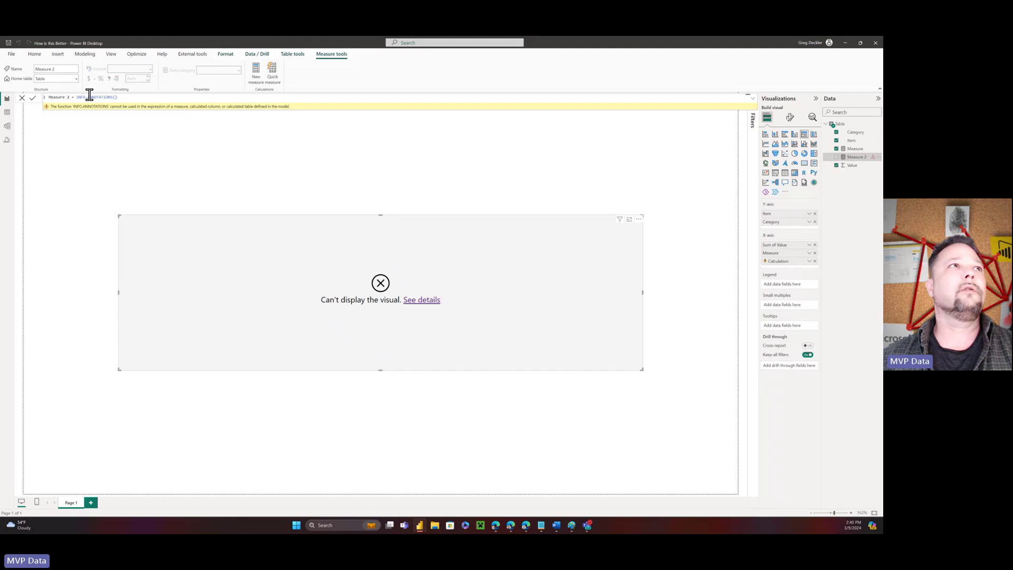
{"action": "left_click_drag", "start_coordinate": [77, 97], "coordinate": [161, 99]}
{"action": "key", "text": "ctrl+v"}
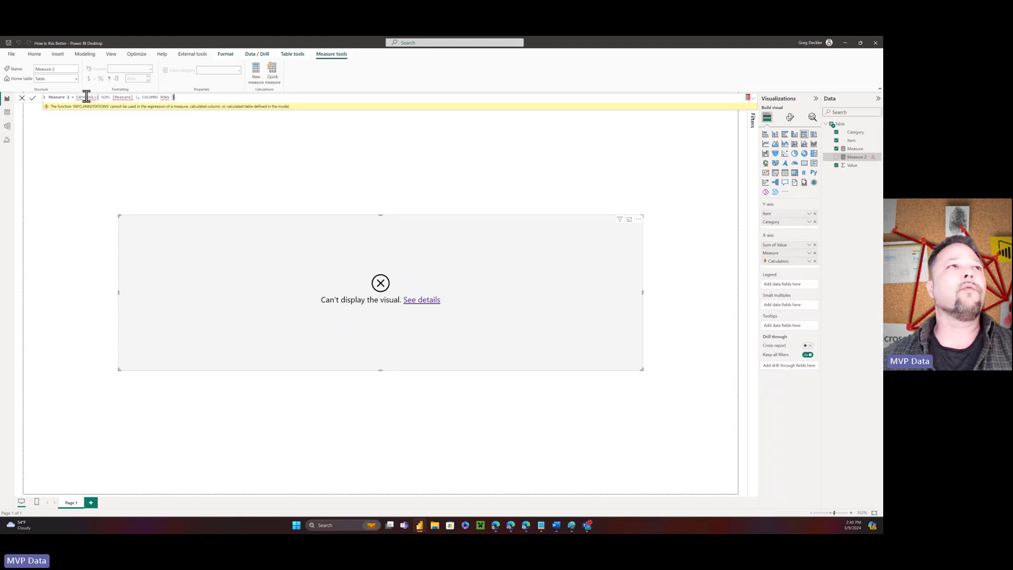
{"action": "mouse_move", "coordinate": [88, 97]}
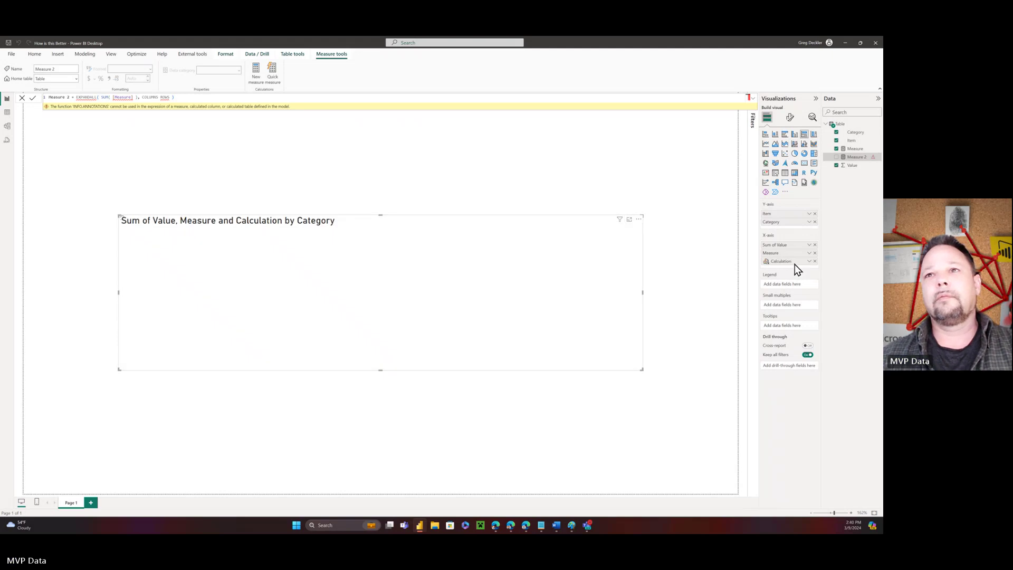
- Edit the chart's Calculation and replace its EXPANDALL expression with the INFO.ANNOTATIONS function
{"action": "left_click", "coordinate": [809, 262]}
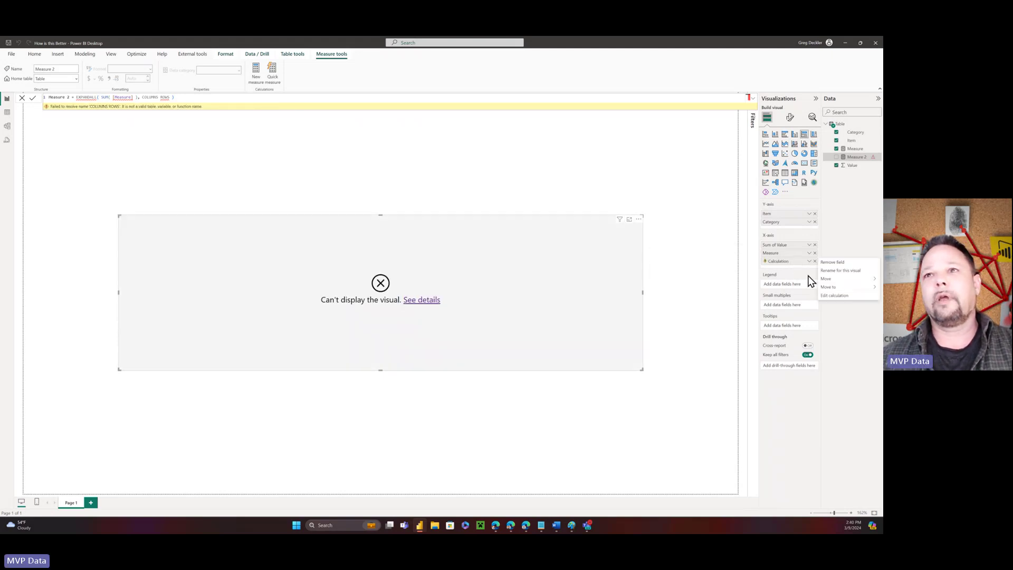
{"action": "left_click", "coordinate": [826, 297]}
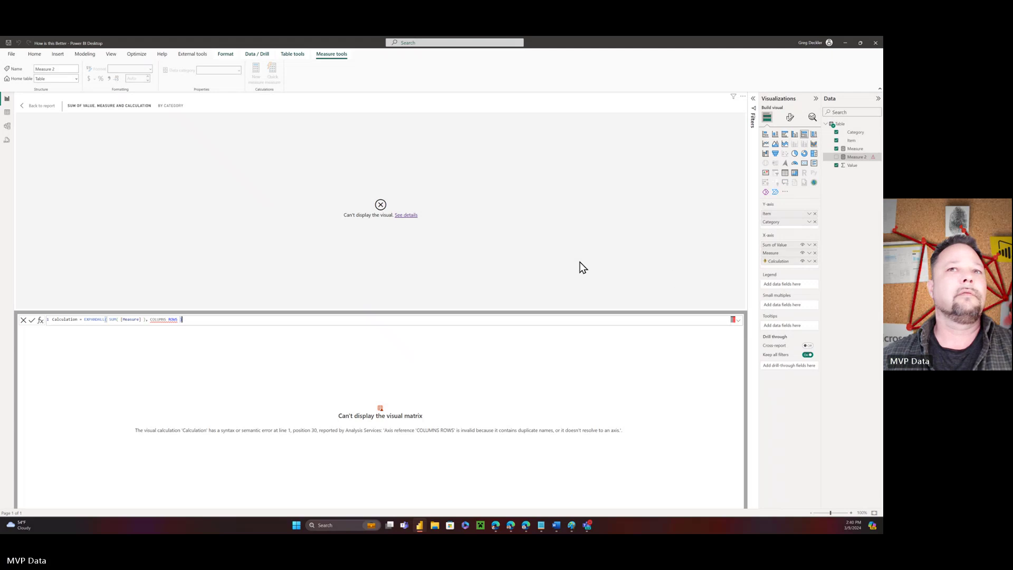
{"action": "left_click_drag", "start_coordinate": [84, 319], "coordinate": [256, 319]}
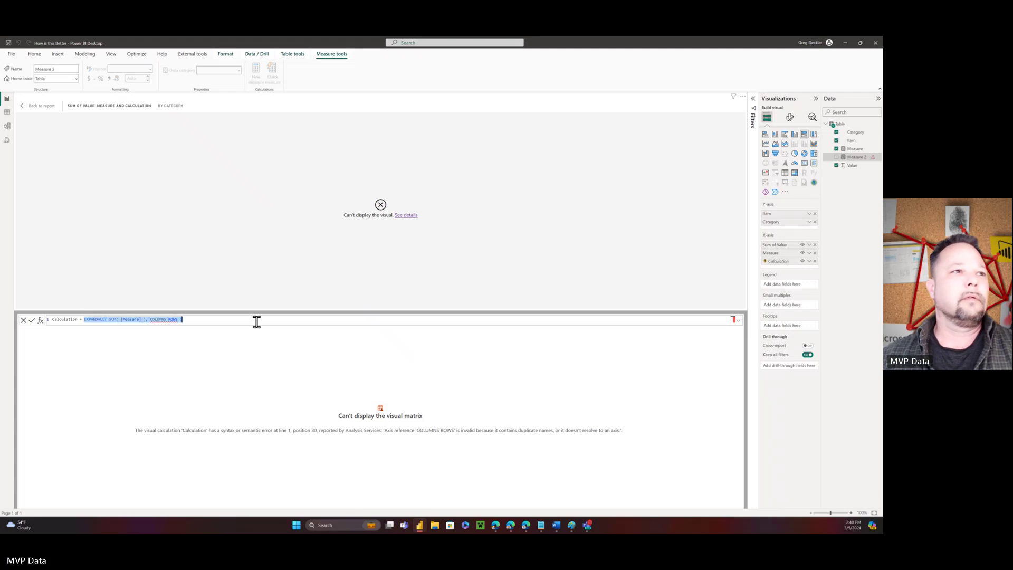
{"action": "type", "text": "INFO."}
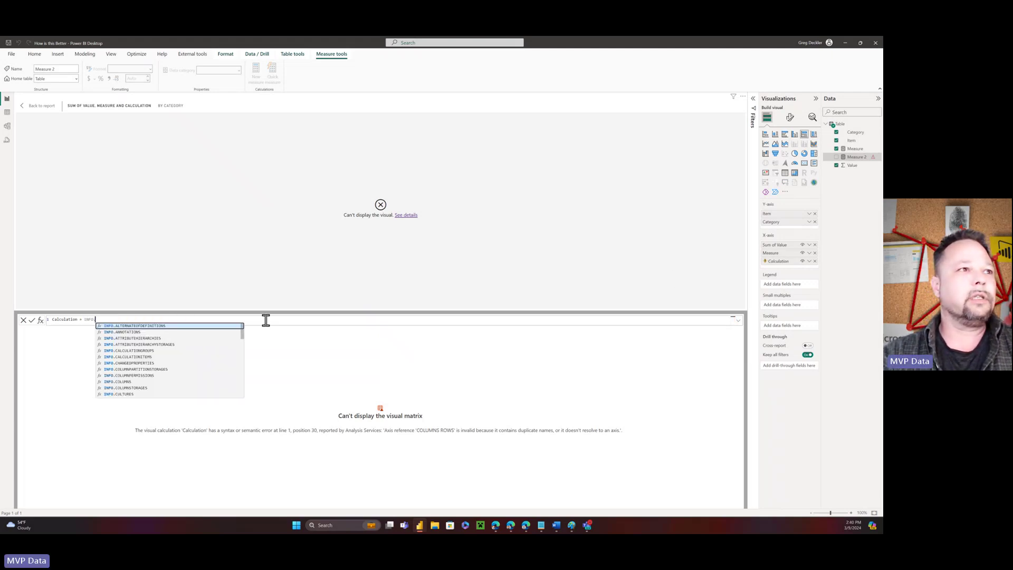
{"action": "key", "text": "Down"}
{"action": "key", "text": "Tab"}
{"action": "key", "text": "Return"}
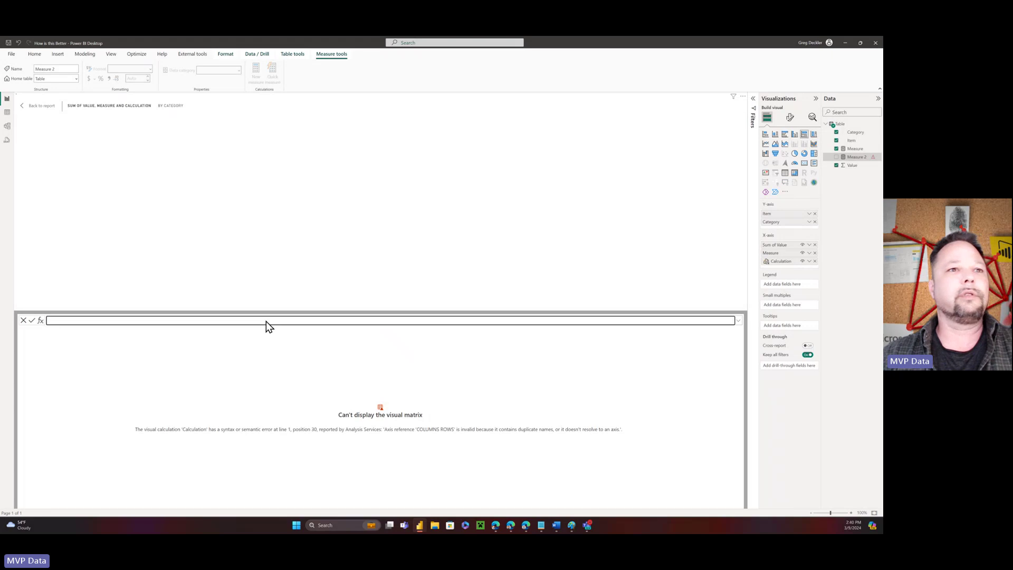